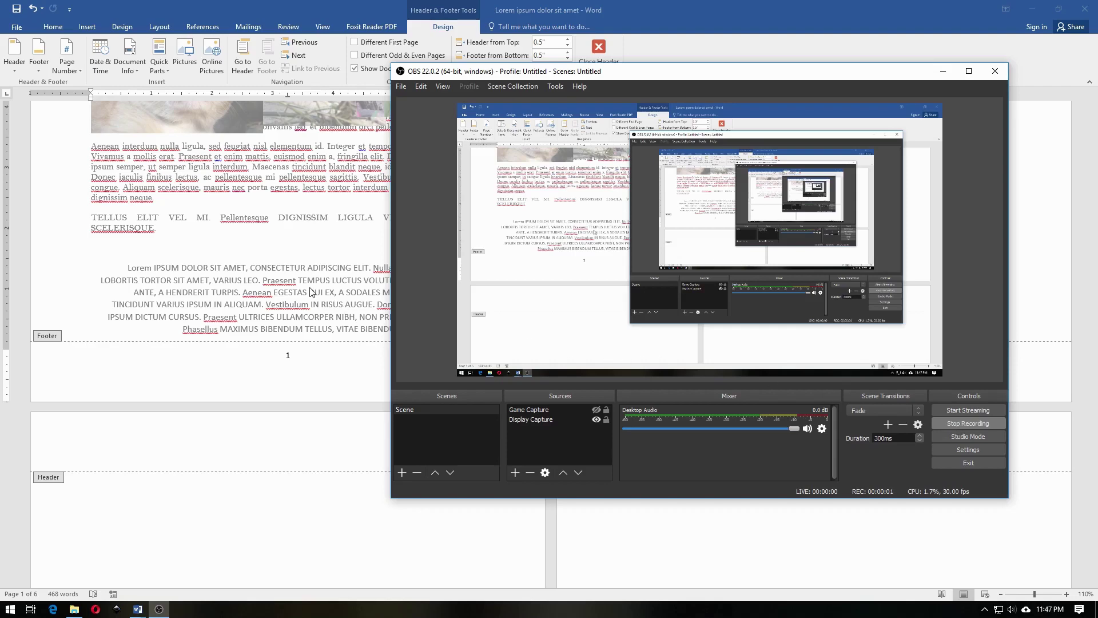
Minimize the OBS Studio window so Word's footers with page numbers 1 and 2 are visible
left_click(943, 70)
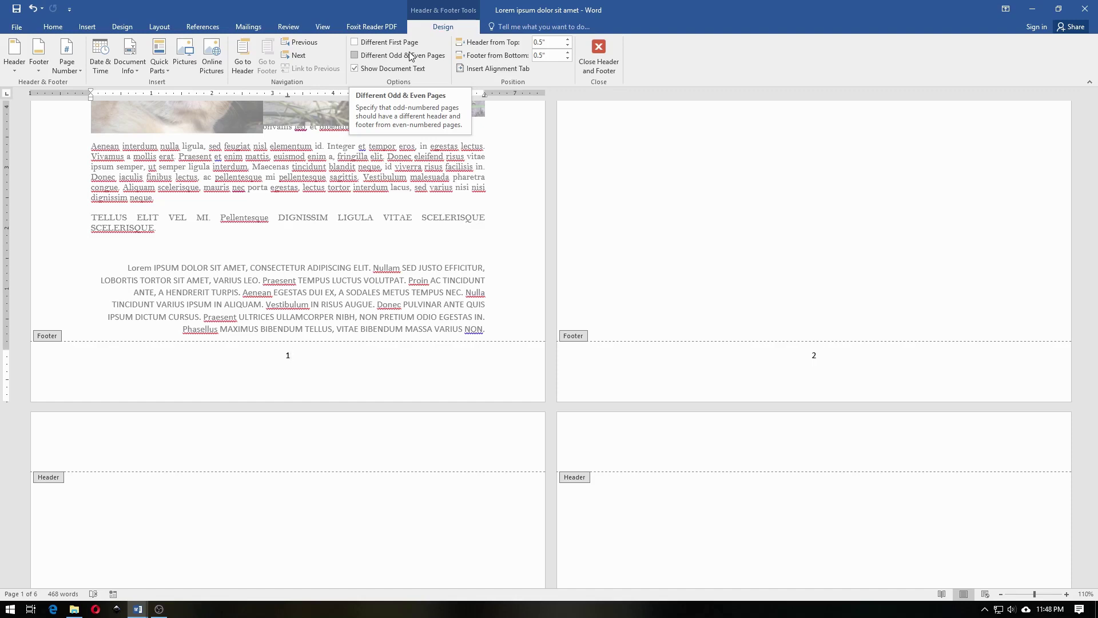
left_click(410, 55)
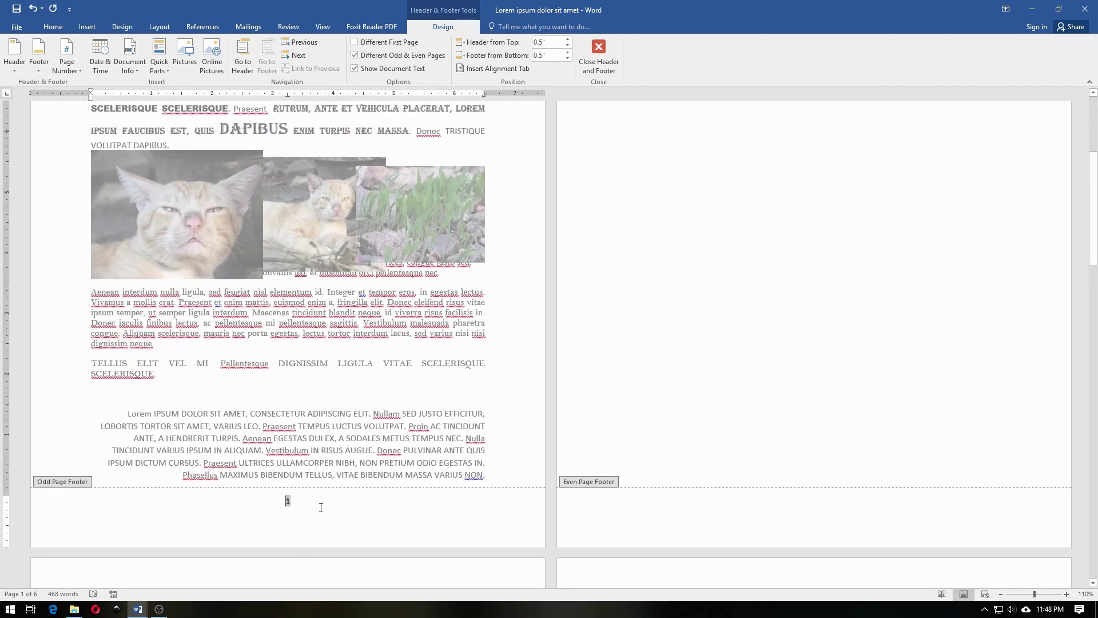
Select page 1's footer number and page 2's header number 2, then uncheck Different Odd & Even Pages
double_click(280, 504)
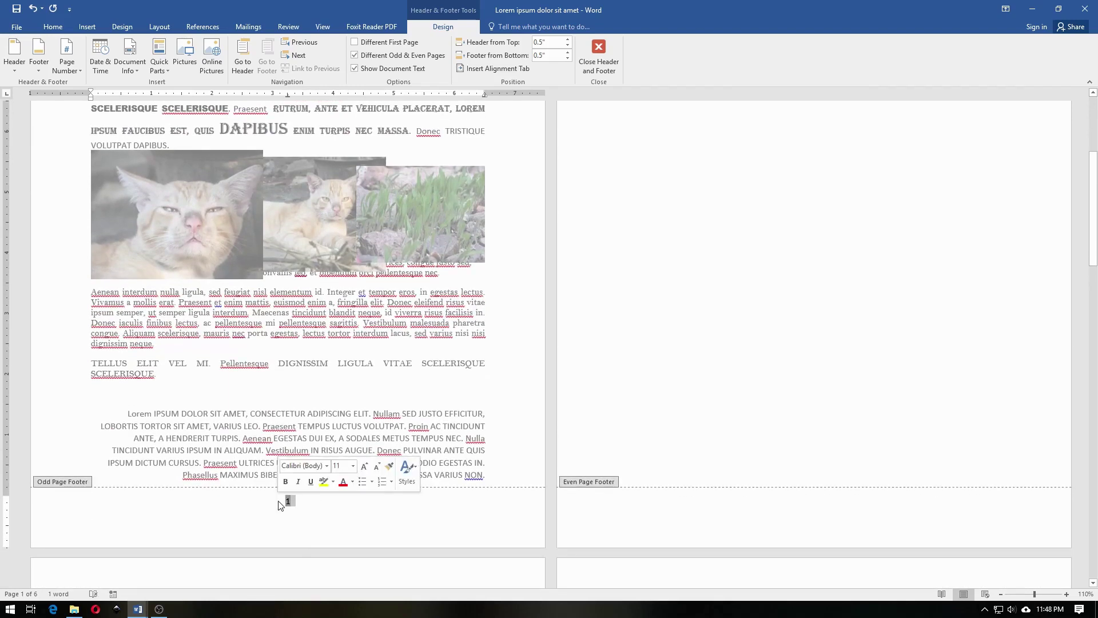
scroll(749, 300, "up", 5)
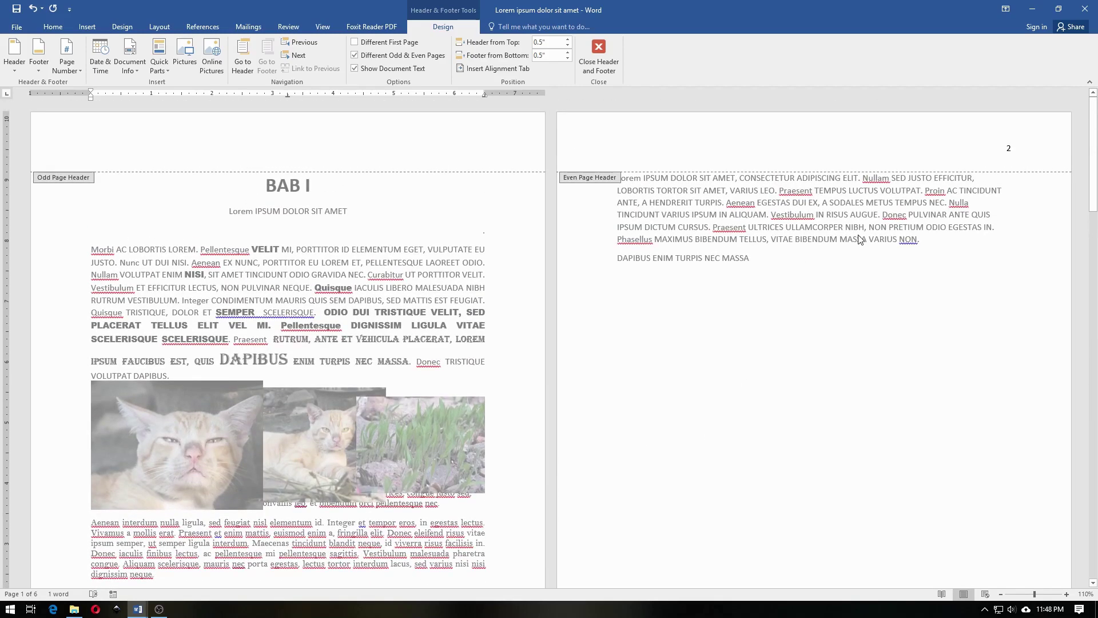
double_click(978, 147)
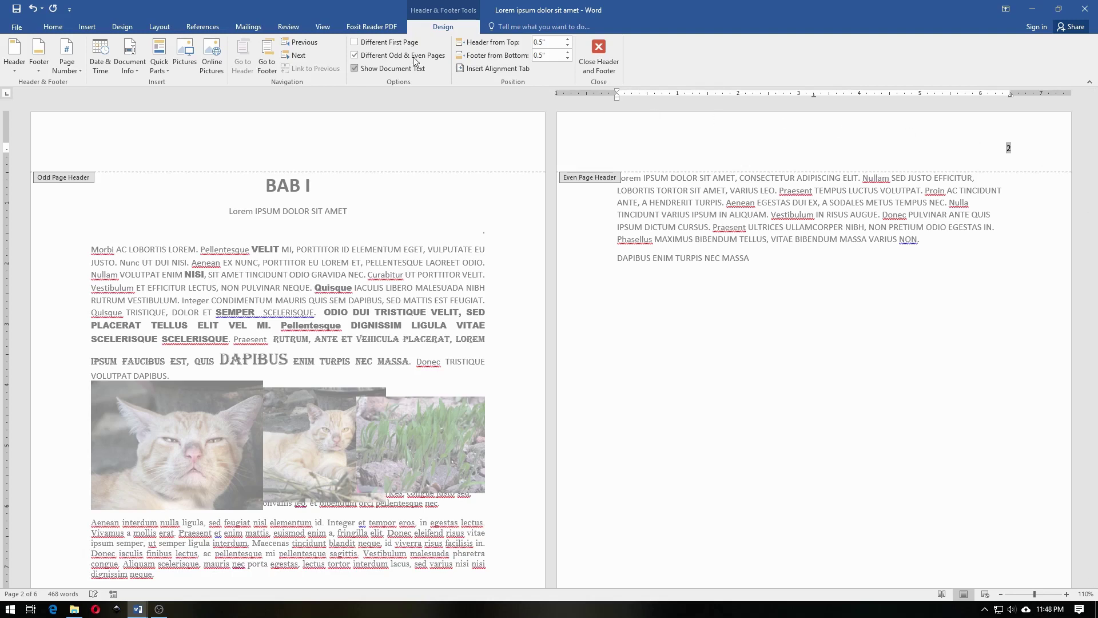
left_click(355, 55)
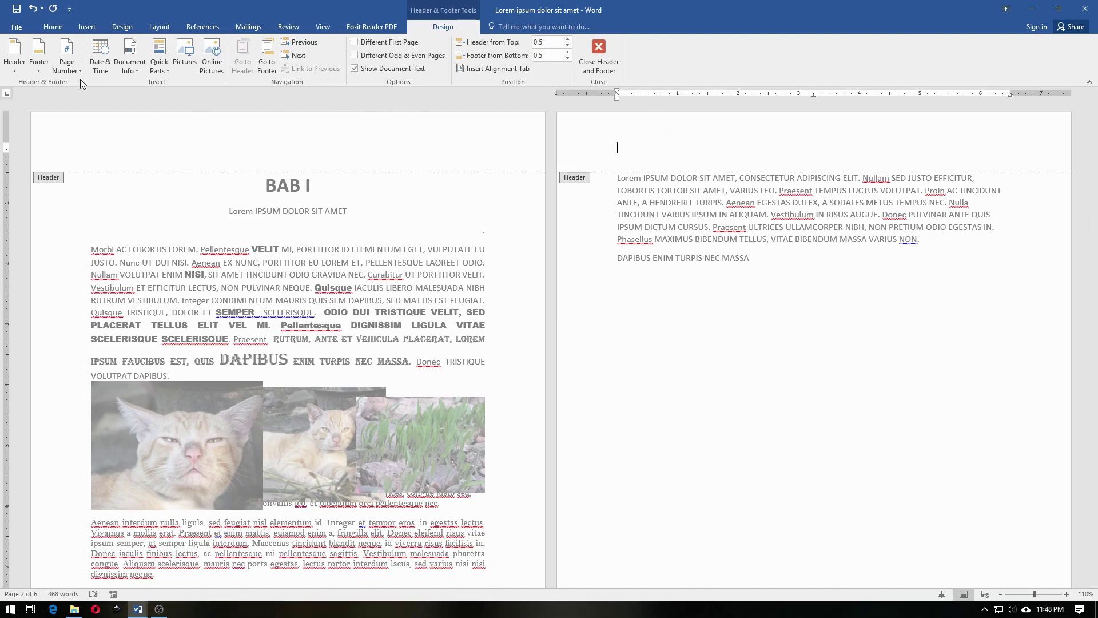
Scroll to the footers and bring up the Page Number Bottom of Page gallery
scroll(295, 315, "down", 5)
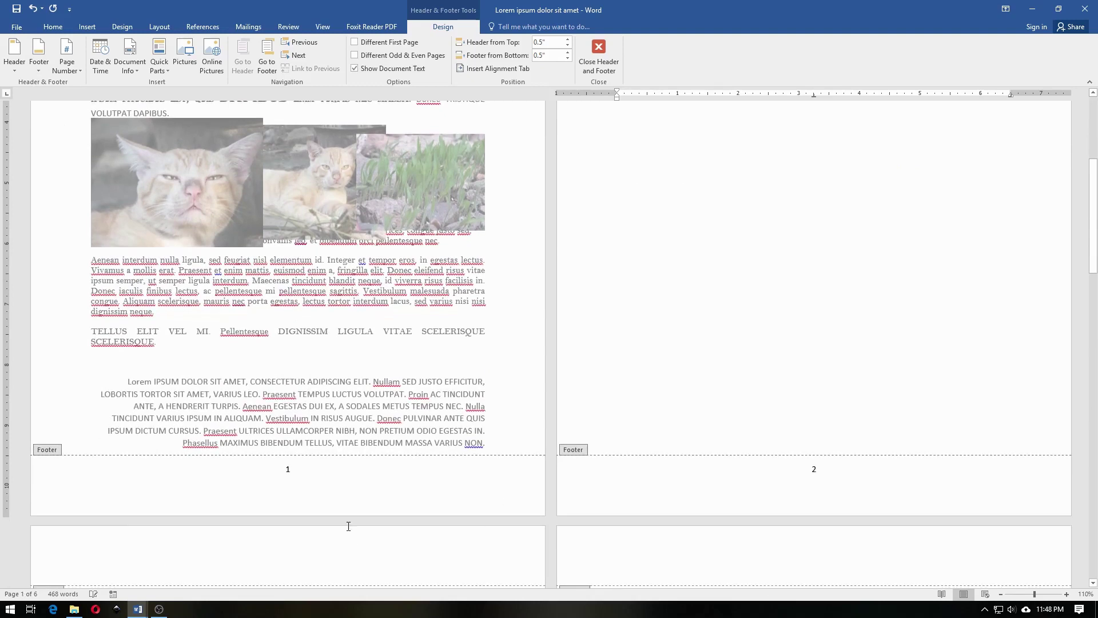
left_click(68, 63)
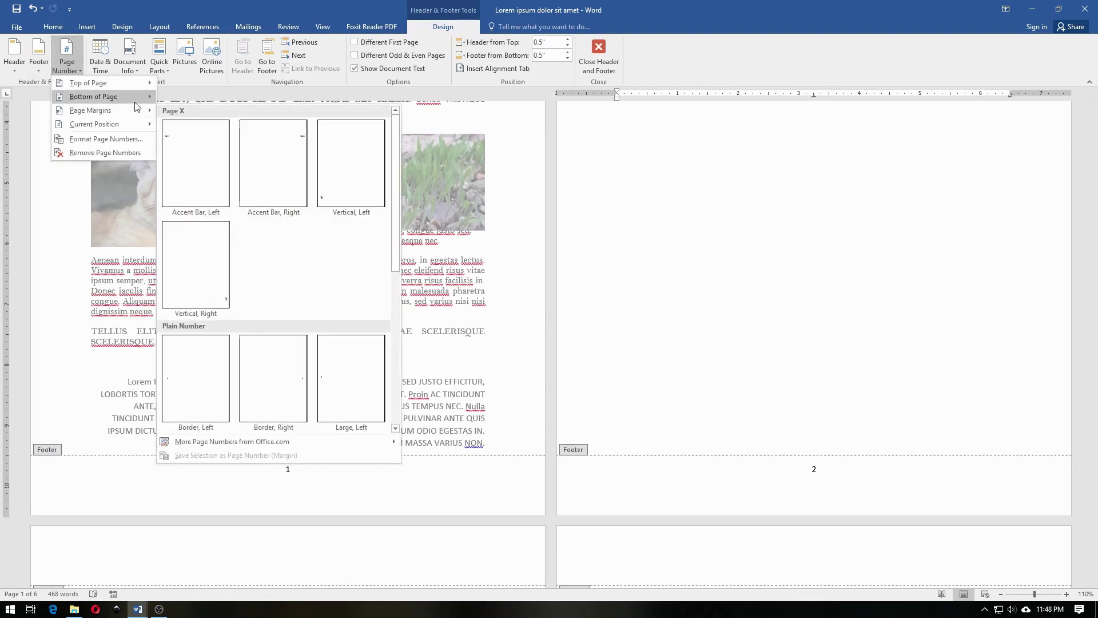
mouse_move(93, 96)
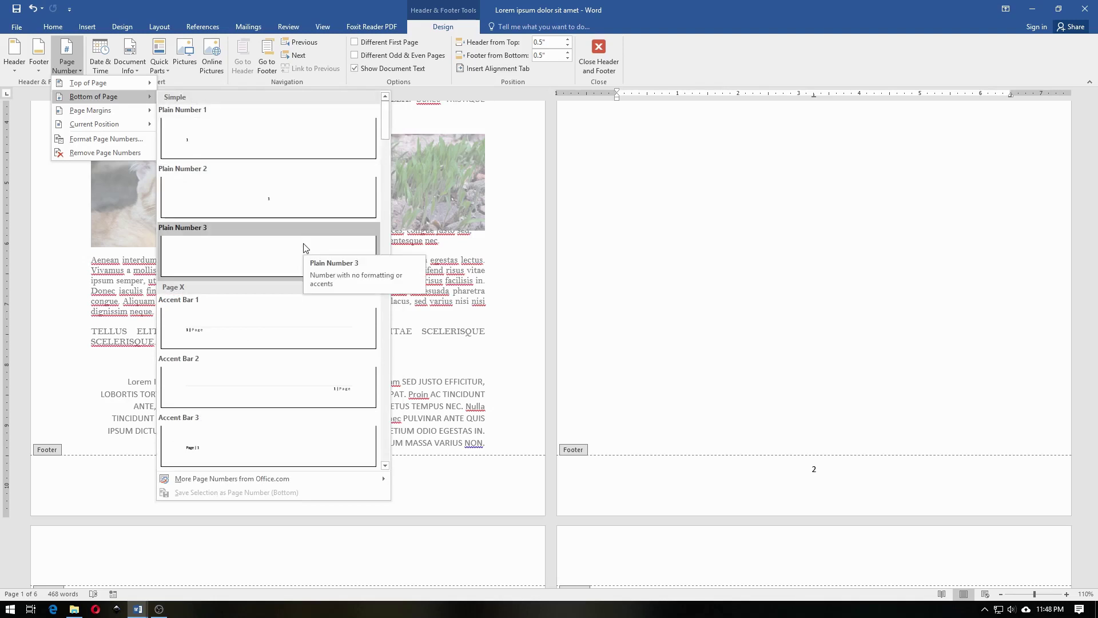
Insert Plain Number 3 right-aligned page numbers at the bottom of every page
left_click(305, 248)
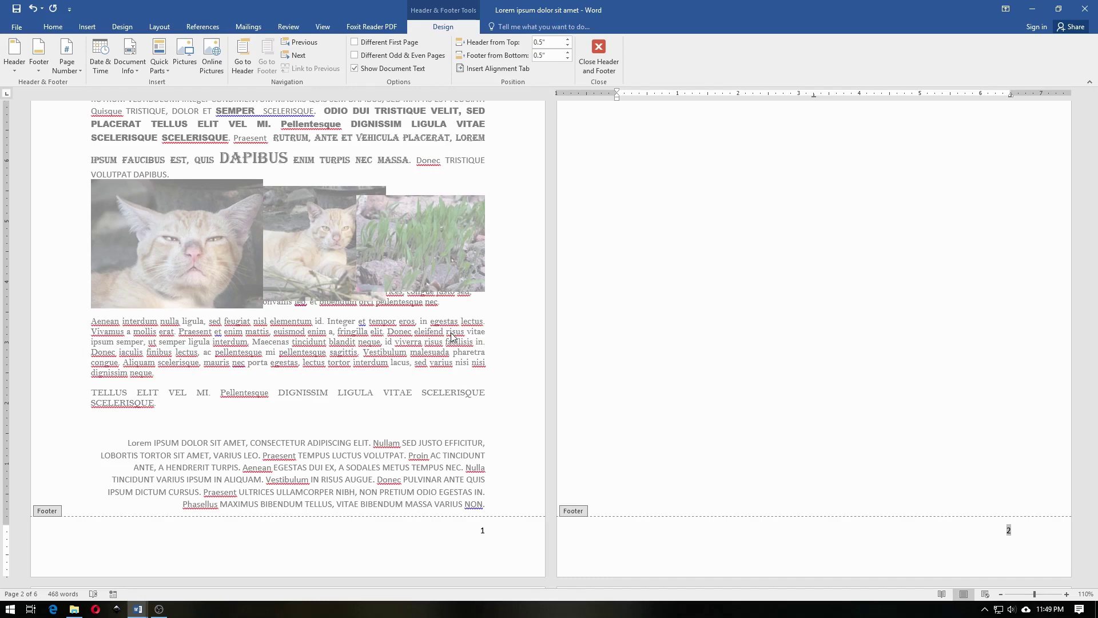
scroll(461, 520, "down", 3)
scroll(462, 525, "down", 3)
scroll(463, 529, "down", 3)
scroll(464, 530, "down", 3)
scroll(464, 529, "down", 5)
scroll(464, 530, "down", 3)
Scroll back up and turn on Different Odd & Even Pages
scroll(460, 525, "up", 3)
scroll(461, 525, "up", 3)
scroll(459, 515, "up", 3)
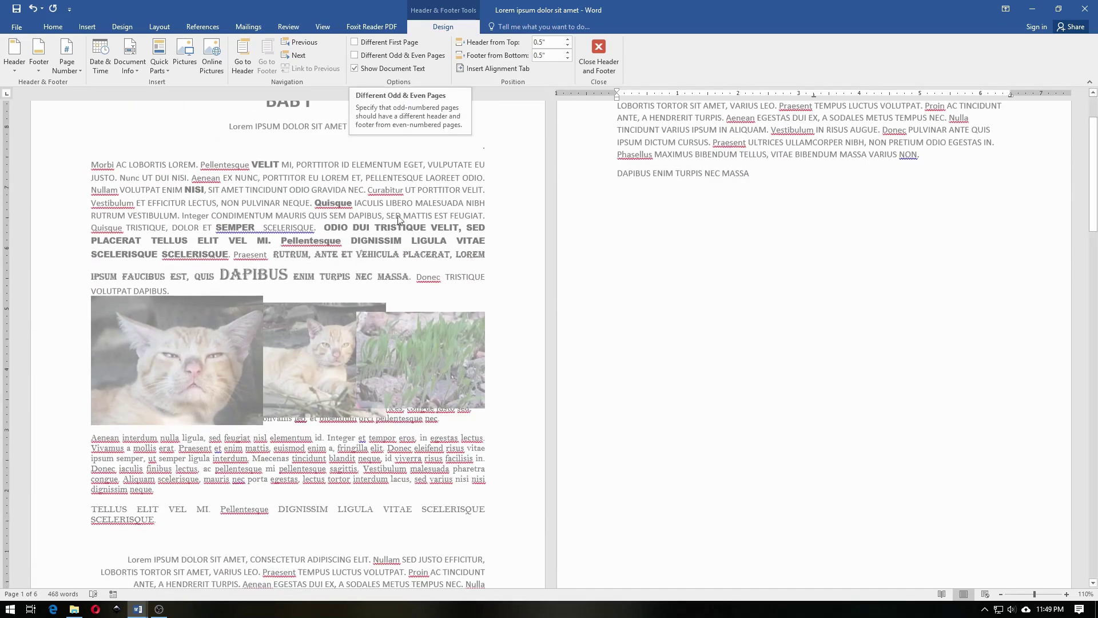
left_click(402, 55)
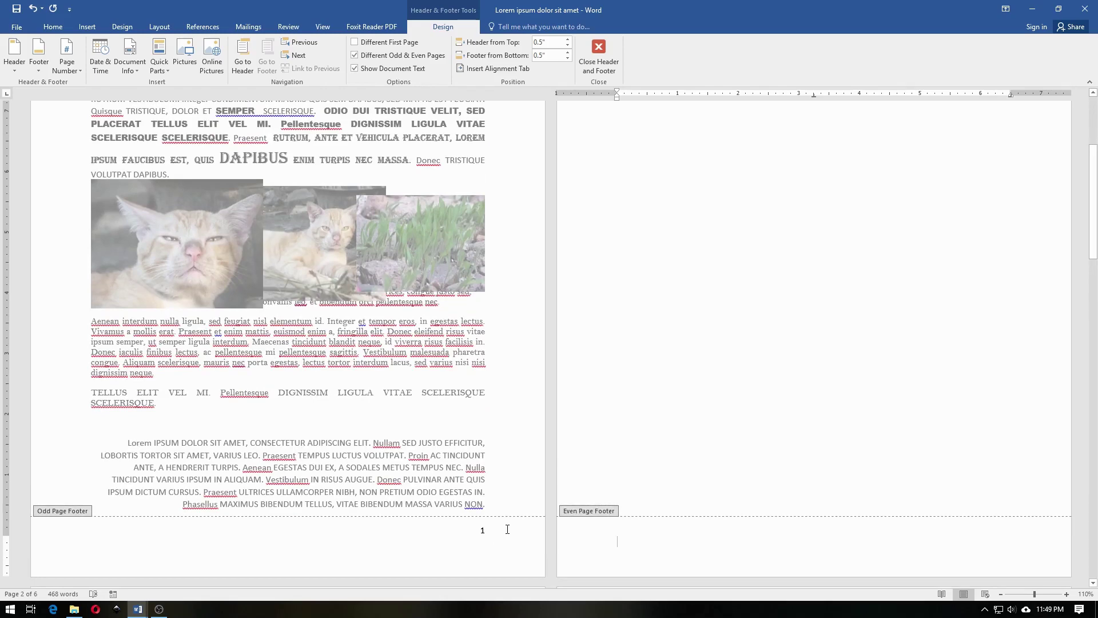
Scroll to the headers and place the cursor in page 2's Even Page Header
scroll(503, 521, "up", 4)
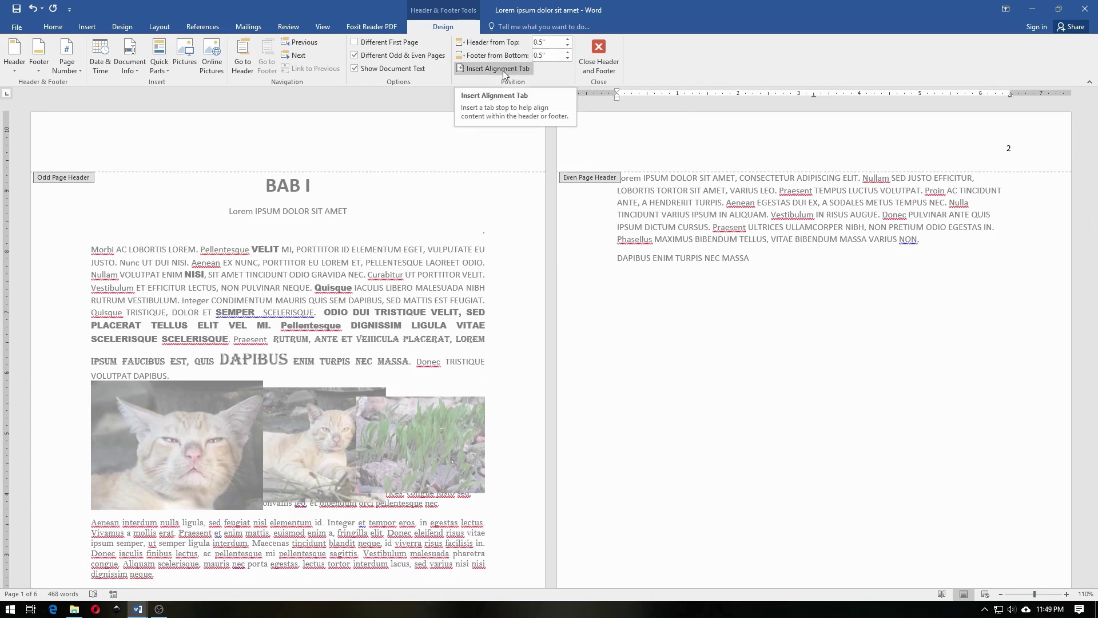
scroll(639, 202, "down", 3)
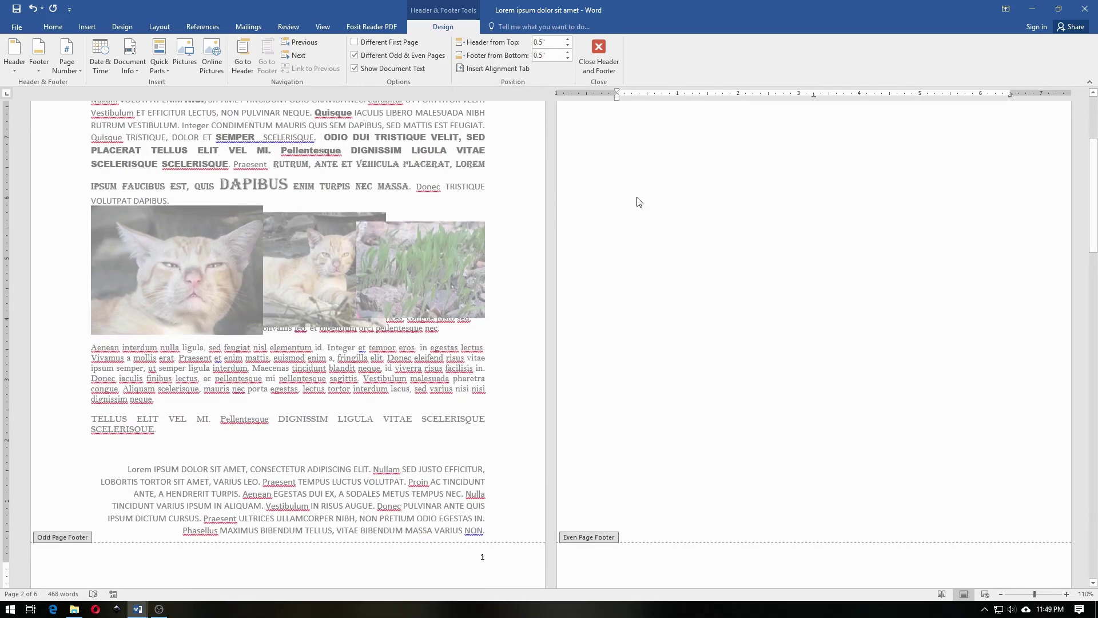
scroll(639, 202, "up", 3)
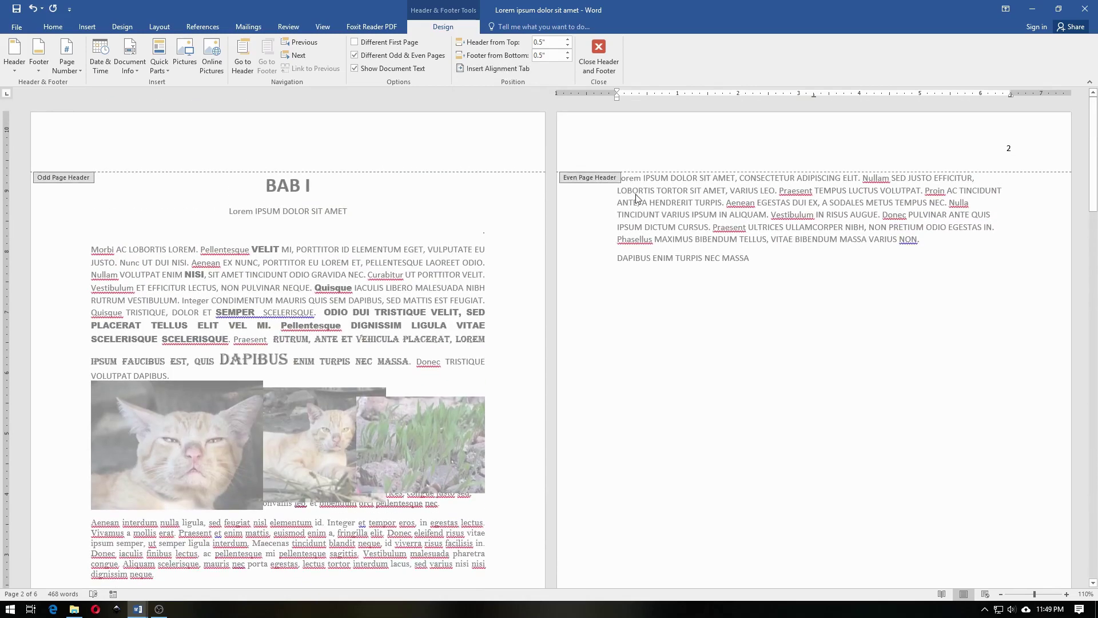
left_click(994, 146)
left_click(67, 62)
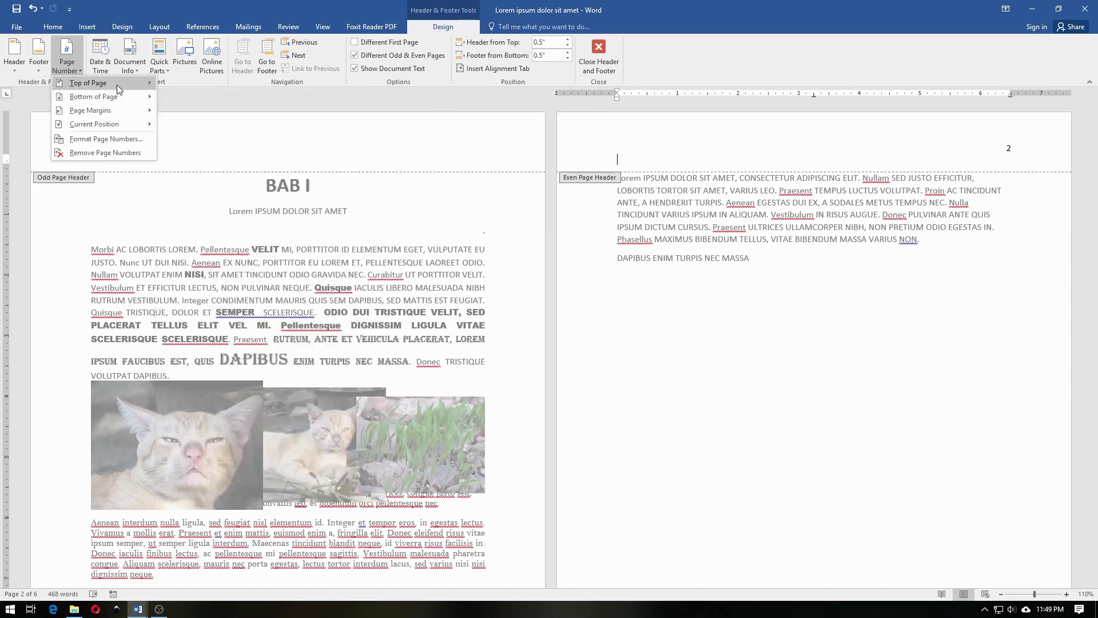
mouse_move(88, 83)
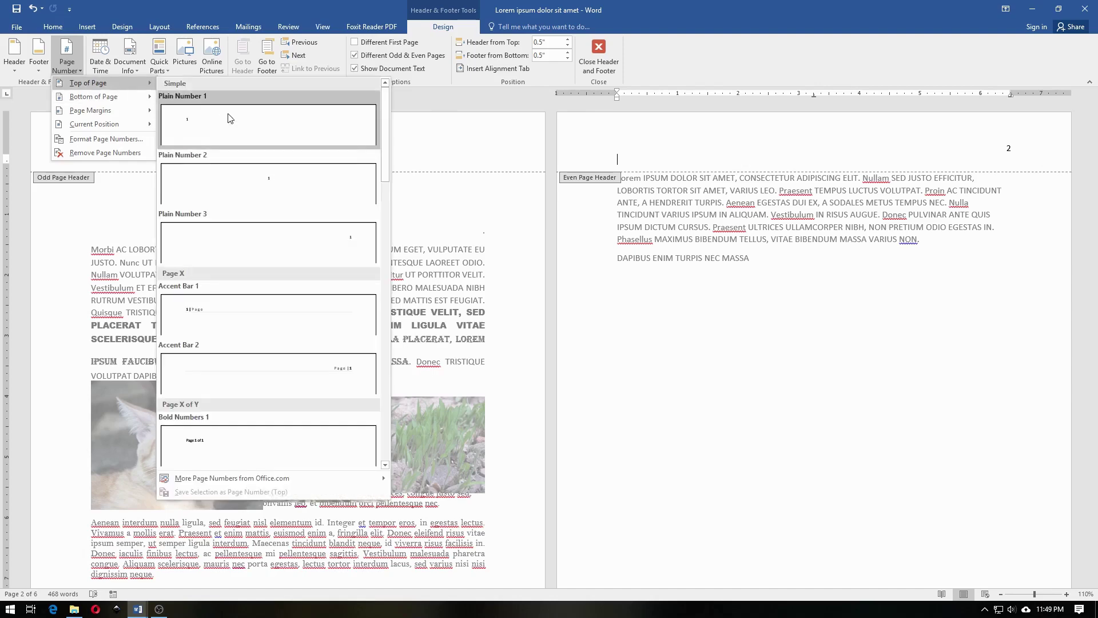
Add a Top of Page Plain Number 1 left-aligned page number to the even page headers
left_click(228, 119)
scroll(478, 160, "down", 5)
scroll(486, 154, "down", 5)
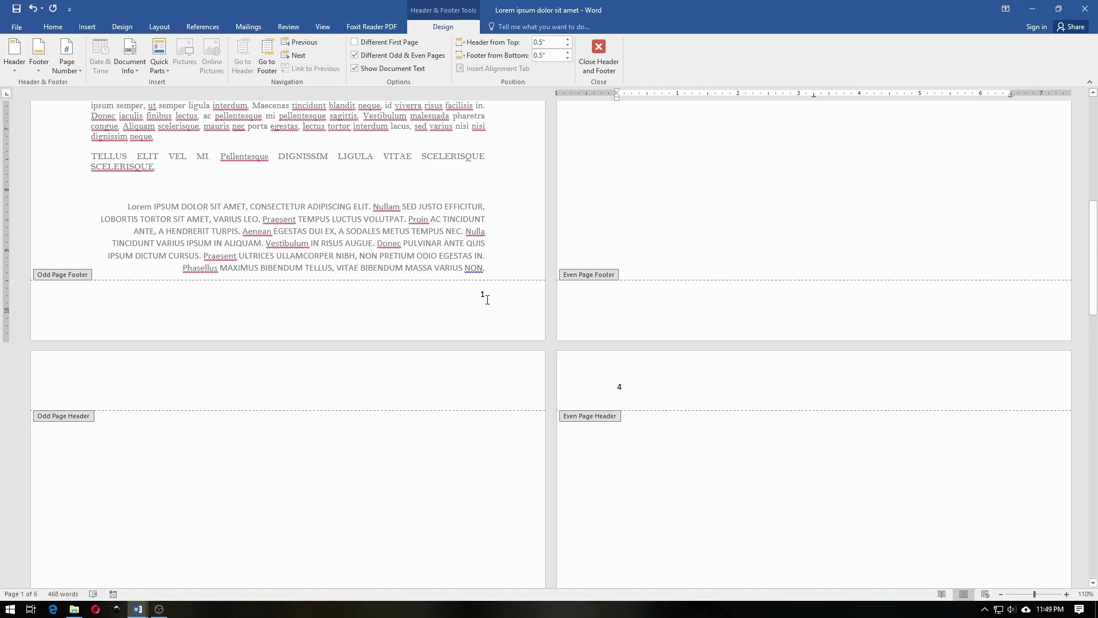
scroll(686, 360, "down", 3)
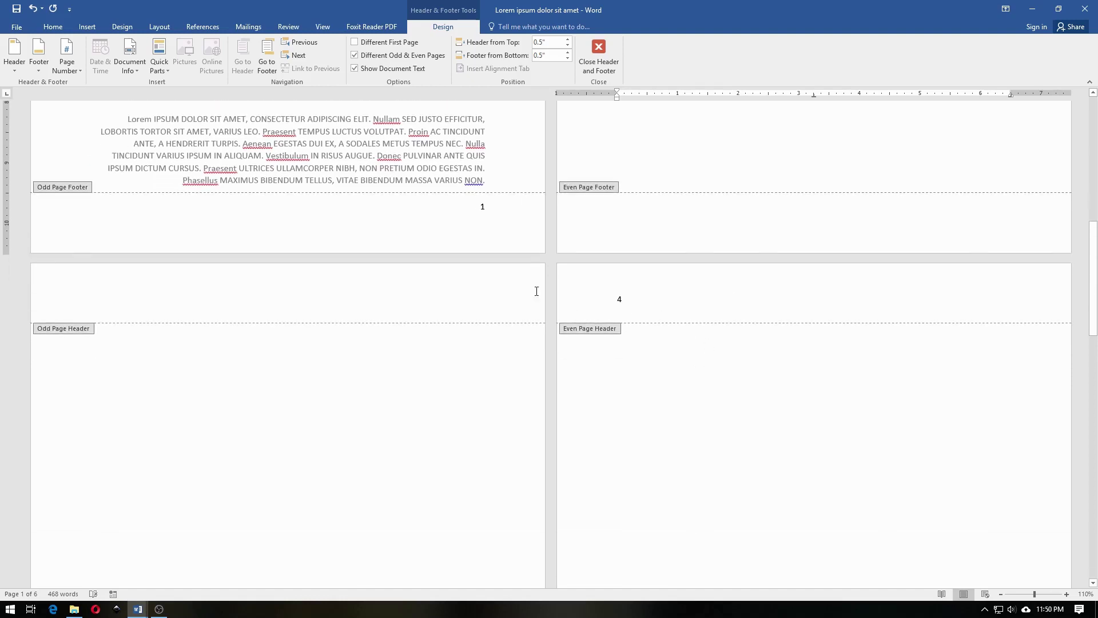
left_click(424, 205)
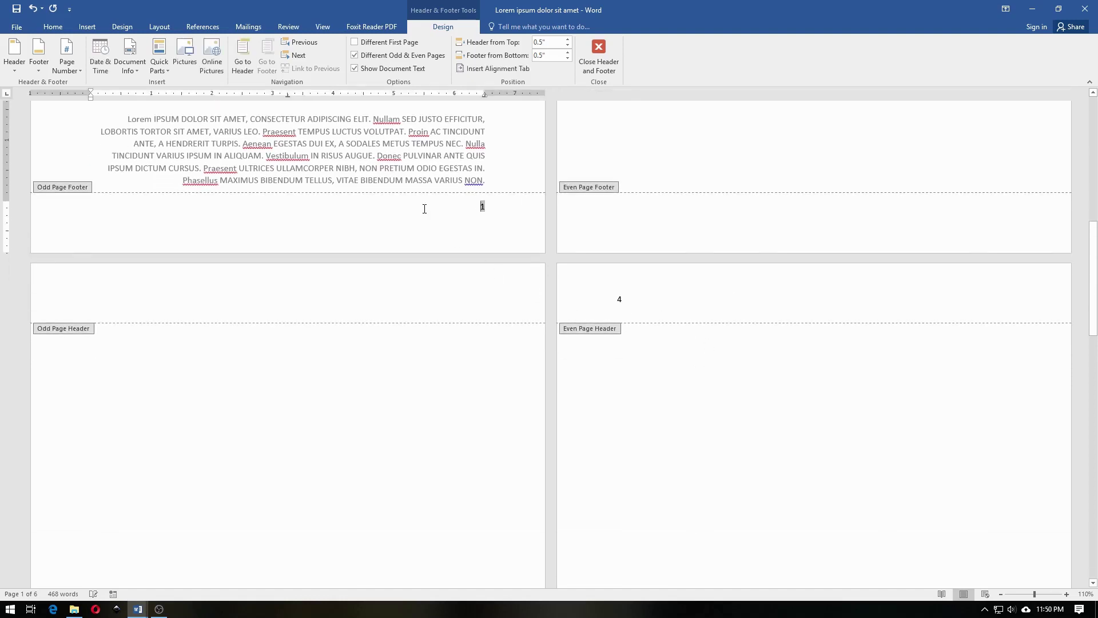
Put a centred Bottom of Page Plain Number 2 in the odd-page footers and review pages 1 and 3
left_click(66, 57)
mouse_move(92, 97)
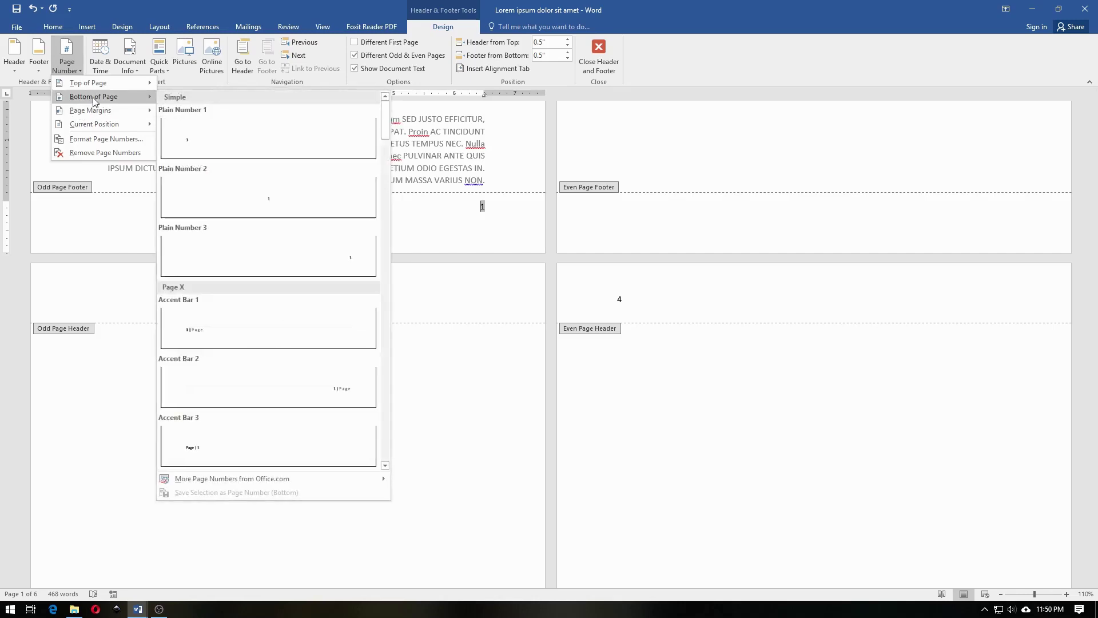
left_click(267, 219)
scroll(372, 236, "up", 5)
scroll(372, 235, "down", 2)
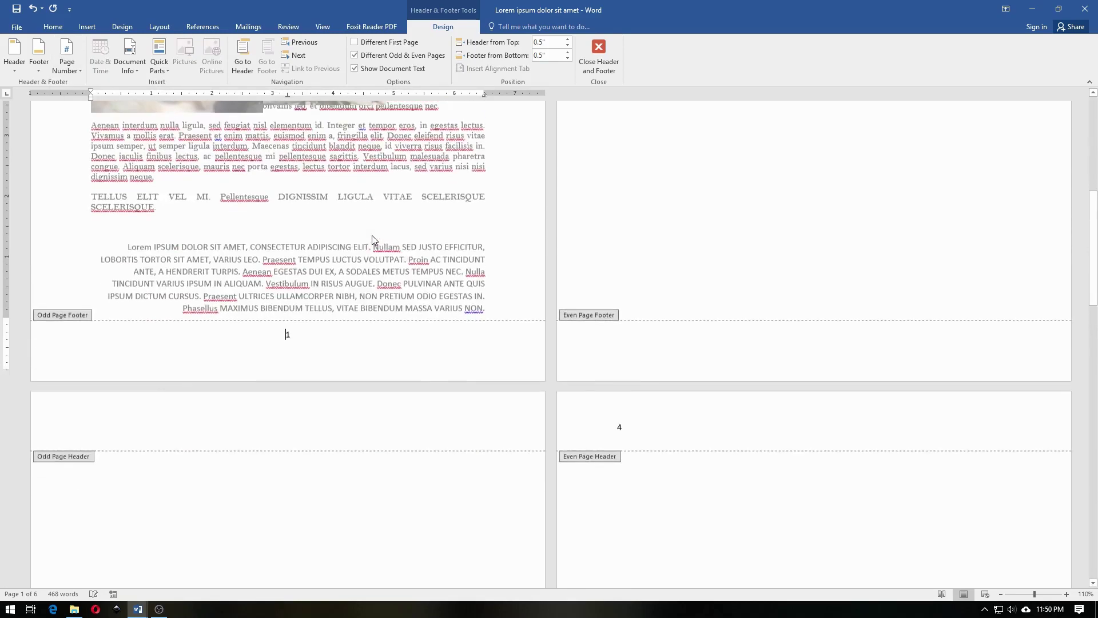
scroll(372, 235, "down", 5)
scroll(372, 235, "down", 8)
scroll(374, 240, "down", 2)
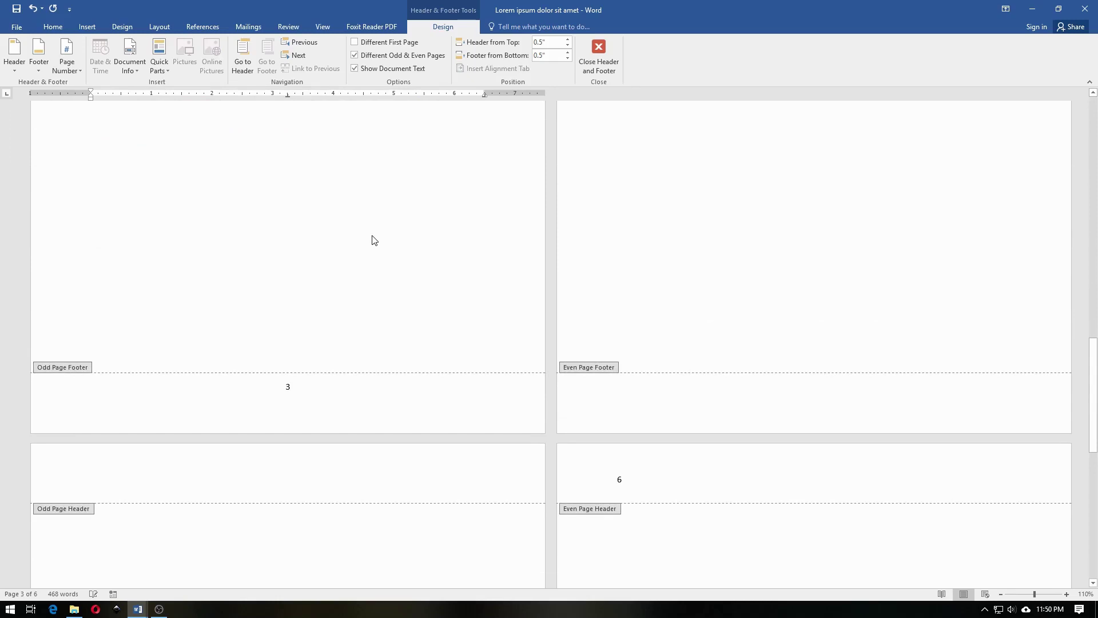
scroll(372, 239, "down", 5)
scroll(373, 239, "up", 14)
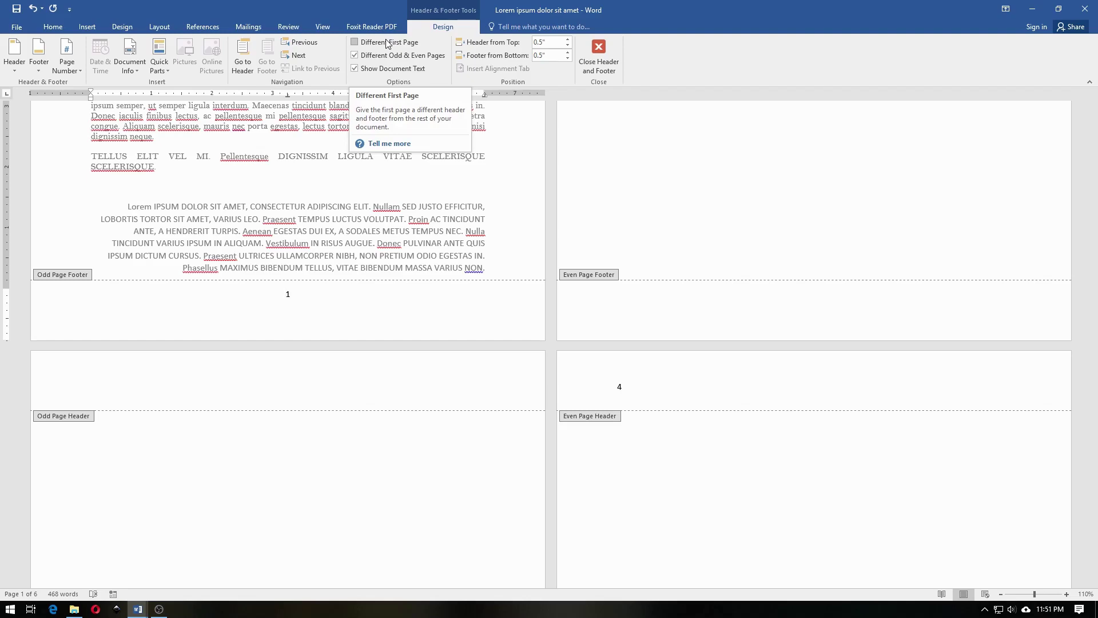
Check Different First Page and scroll to page 1's now-empty first-page footer
left_click(388, 44)
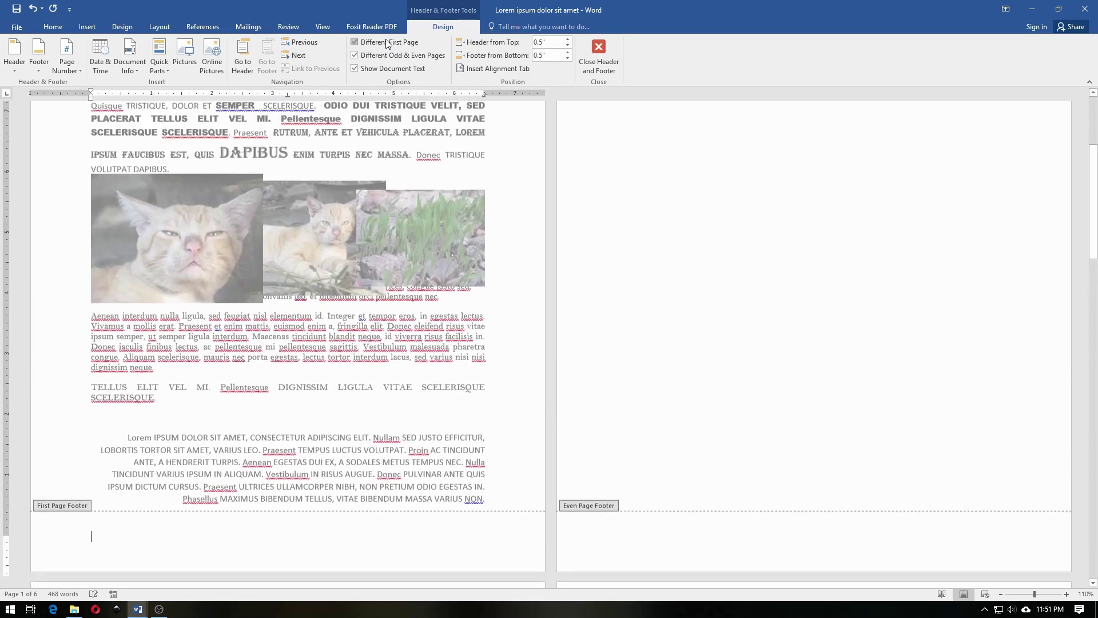
scroll(336, 200, "up", 3)
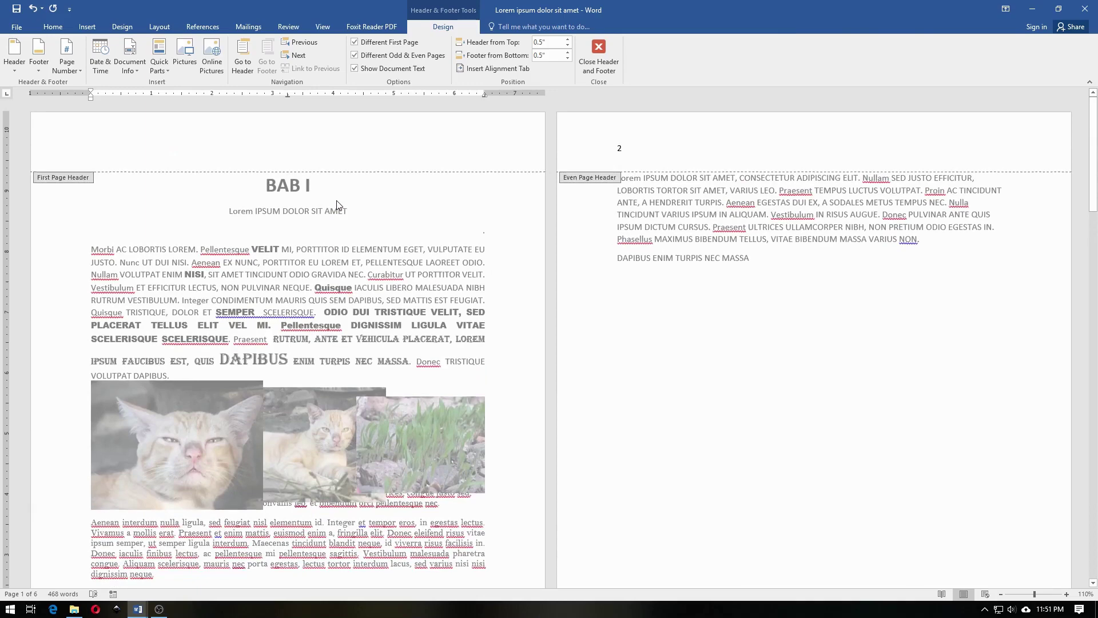
scroll(336, 203, "down", 4)
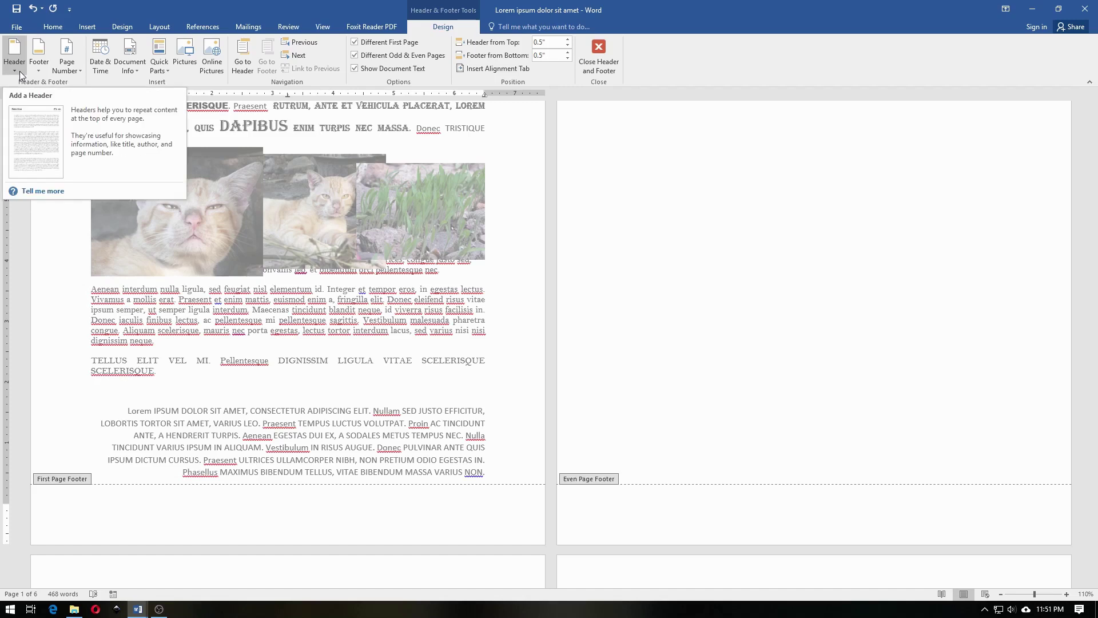
left_click(67, 63)
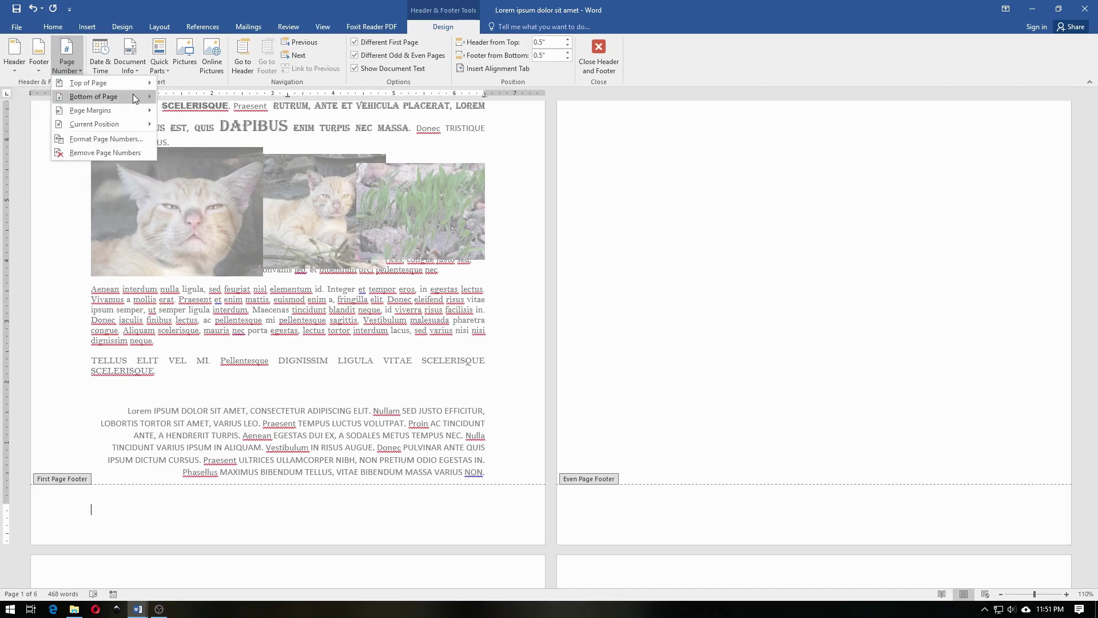
Insert the Brackets 2 page number in the first-page footer and scroll through the pages to verify
scroll(372, 297, "down", 3)
scroll(371, 297, "down", 3)
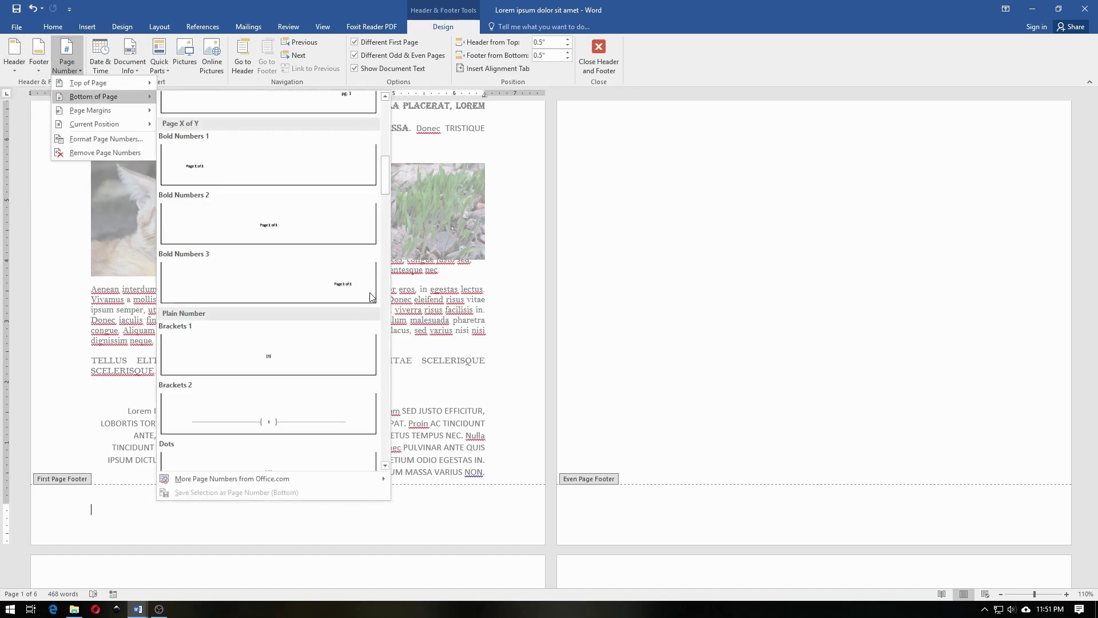
scroll(371, 296, "down", 3)
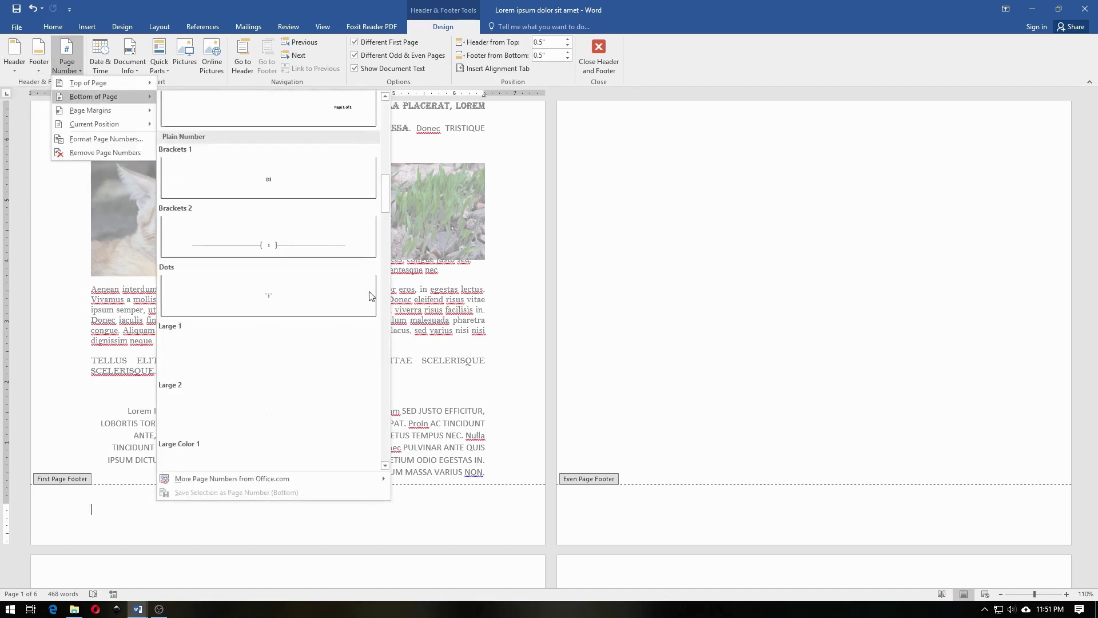
left_click(326, 254)
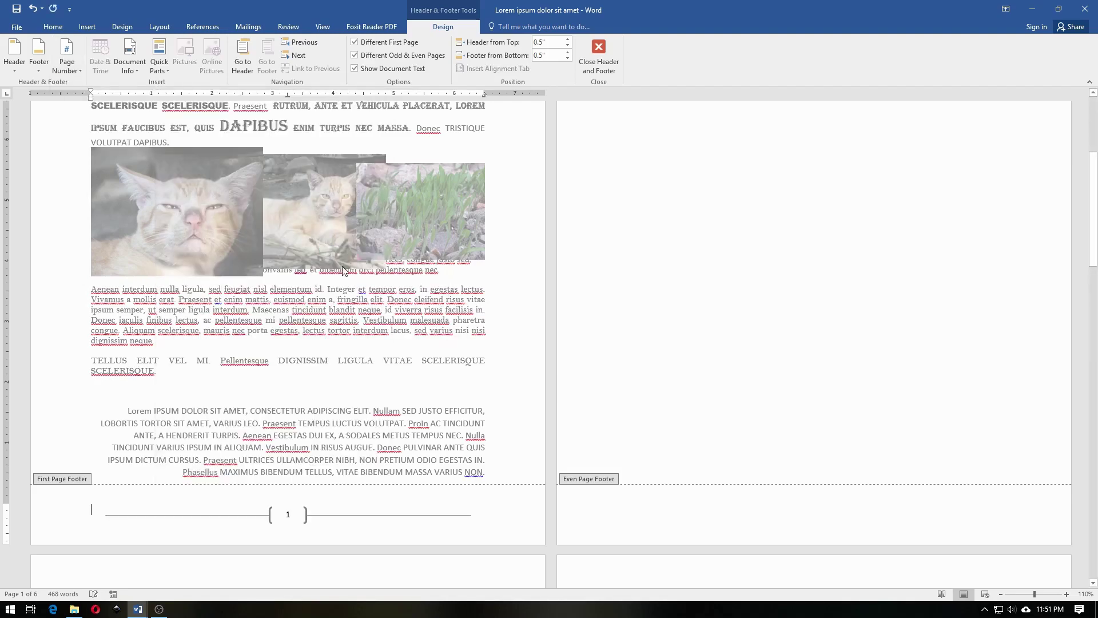
scroll(351, 282, "up", 15)
scroll(351, 287, "down", 4)
scroll(351, 287, "down", 4)
scroll(351, 287, "down", 3)
scroll(351, 287, "down", 1)
scroll(352, 287, "up", 4)
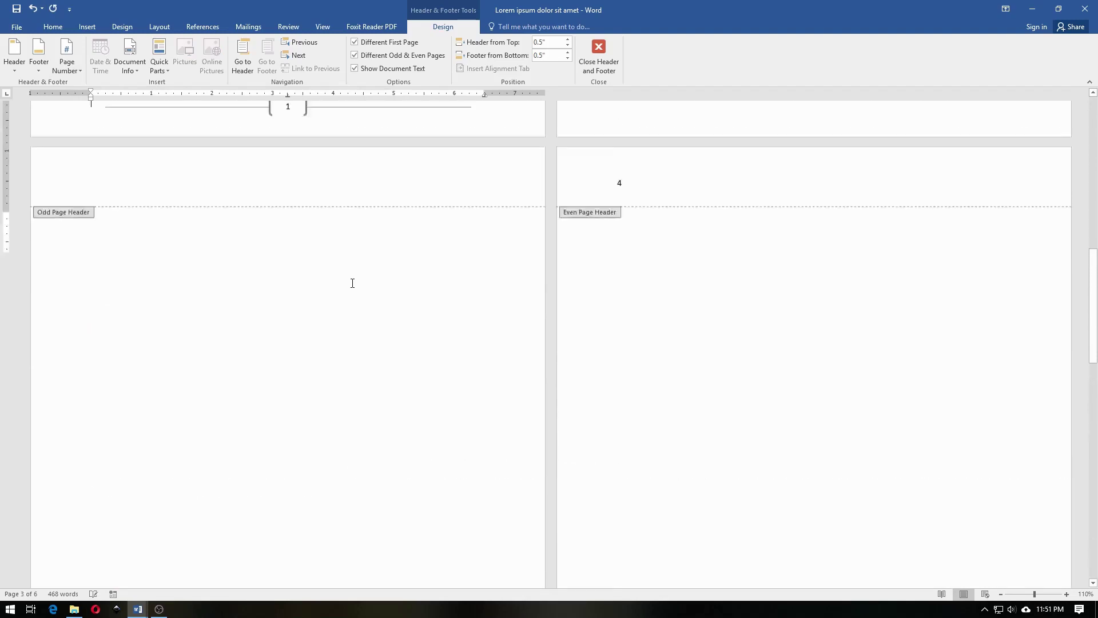
scroll(351, 287, "up", 5)
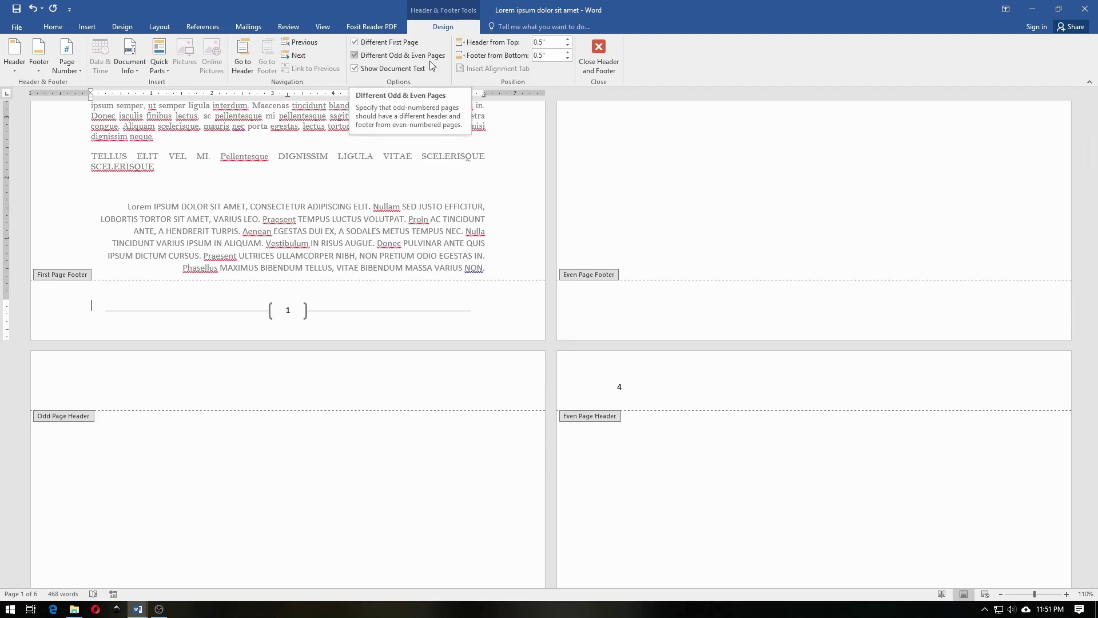
scroll(345, 230, "down", 3)
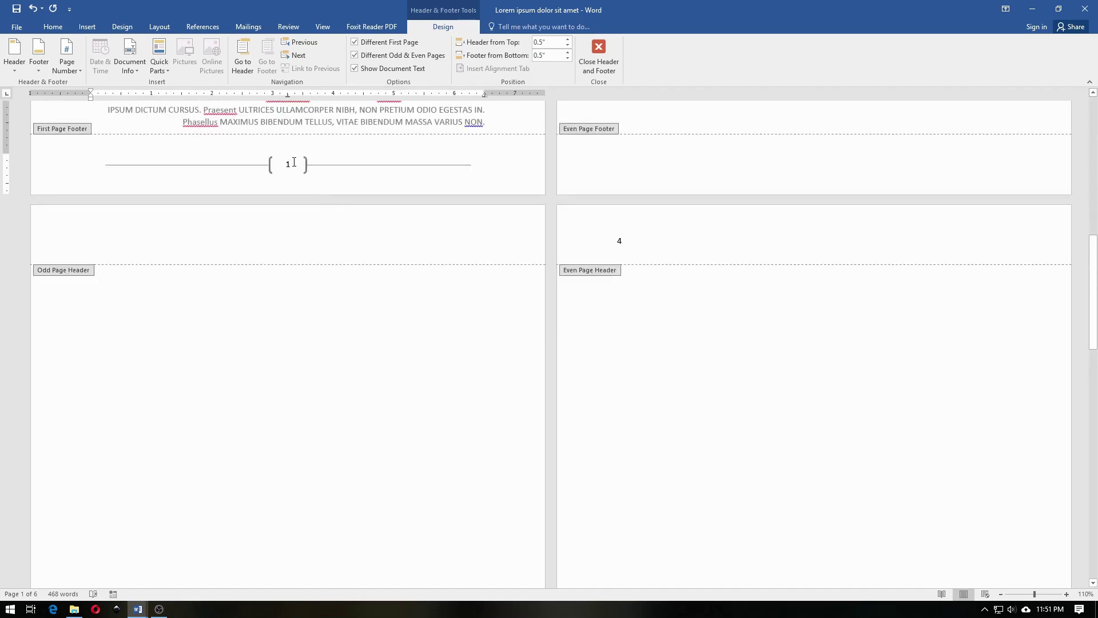
scroll(270, 166, "down", 3)
scroll(269, 165, "down", 3)
scroll(269, 165, "down", 3)
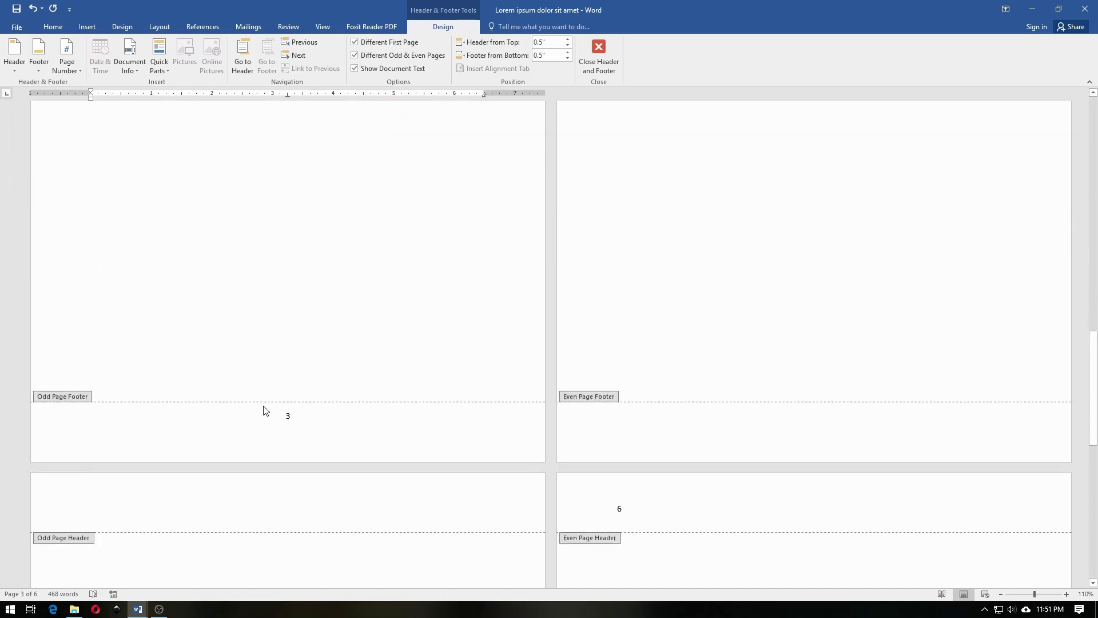
scroll(265, 410, "up", 3)
scroll(265, 410, "up", 3)
scroll(264, 410, "up", 2)
scroll(265, 410, "up", 1)
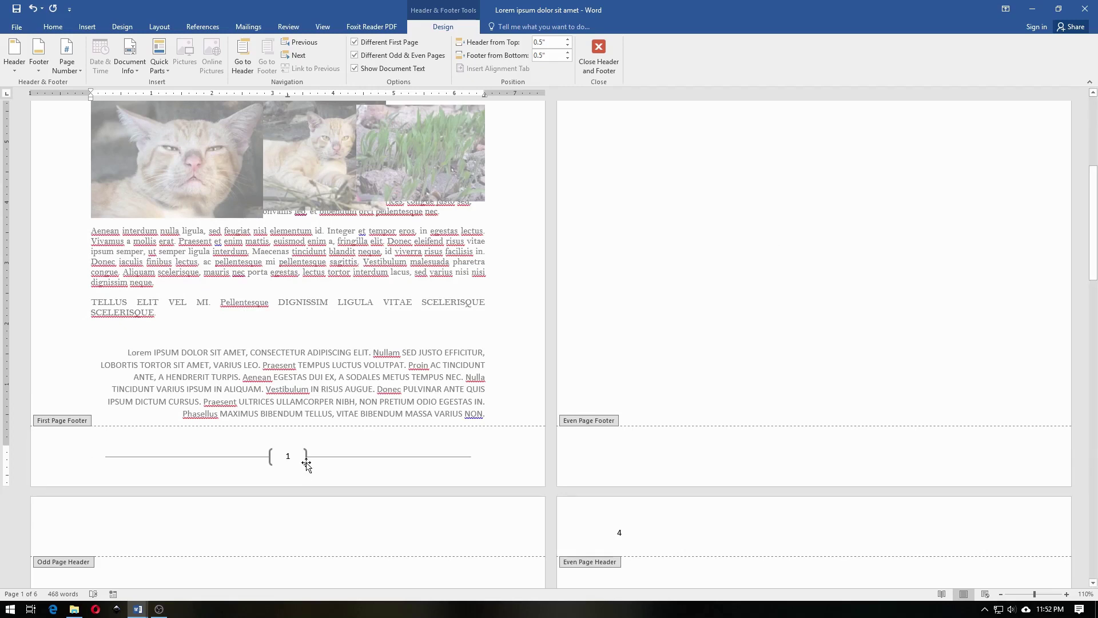
left_click(309, 457)
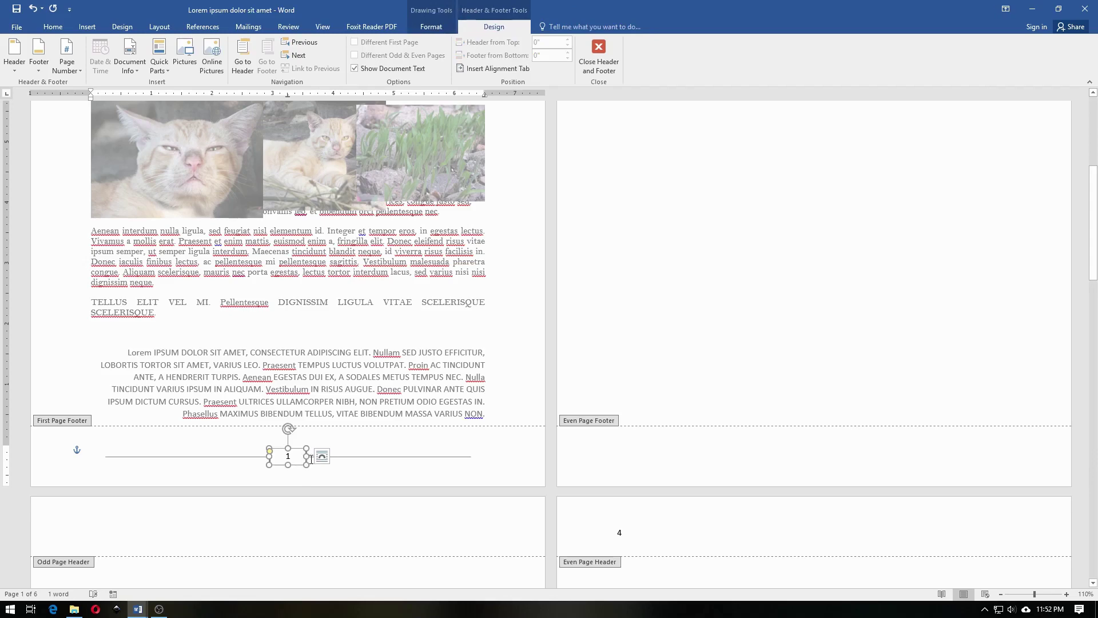